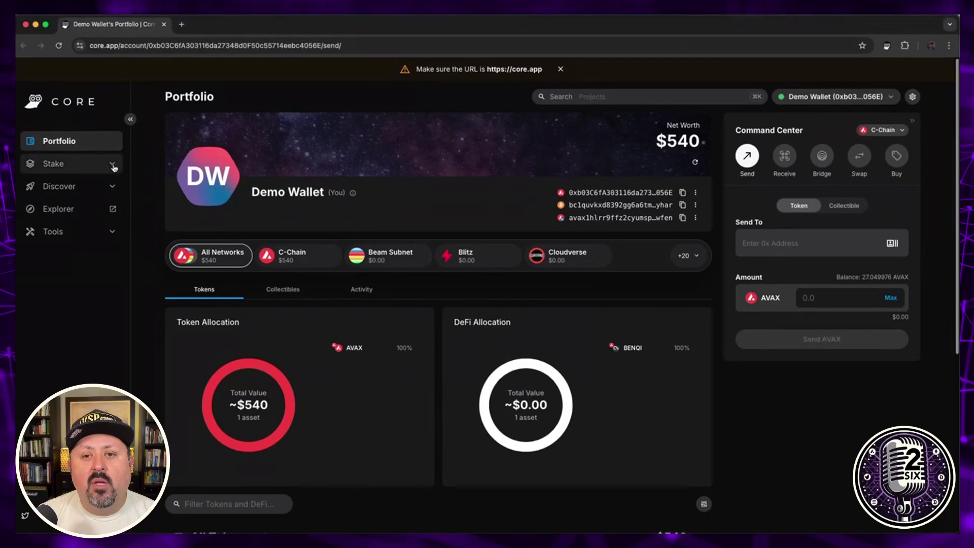
Open the cross-chain transfer page and set C-Chain as the source chain and P-Chain as the destination chain.
{"action": "left_click", "coordinate": [112, 167]}
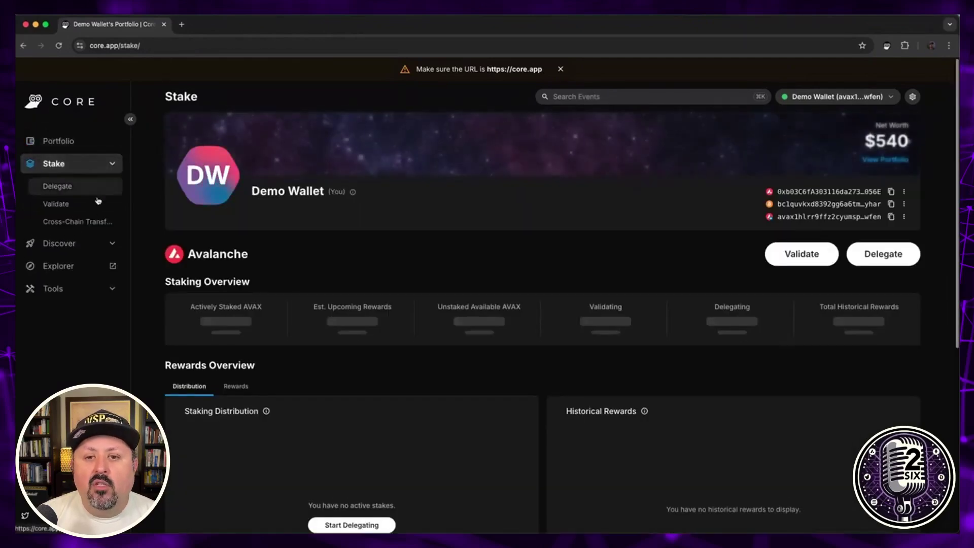
{"action": "left_click", "coordinate": [84, 222]}
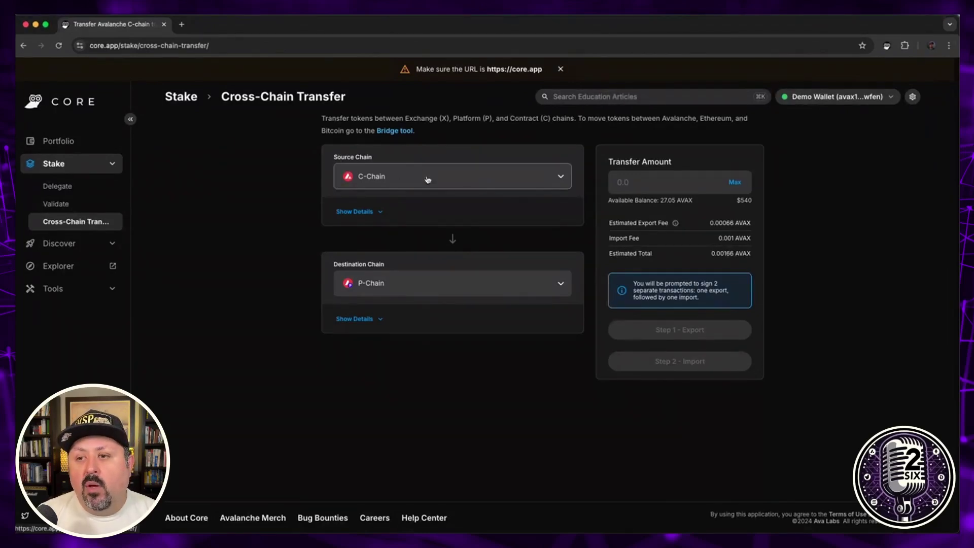
{"action": "left_click", "coordinate": [483, 177]}
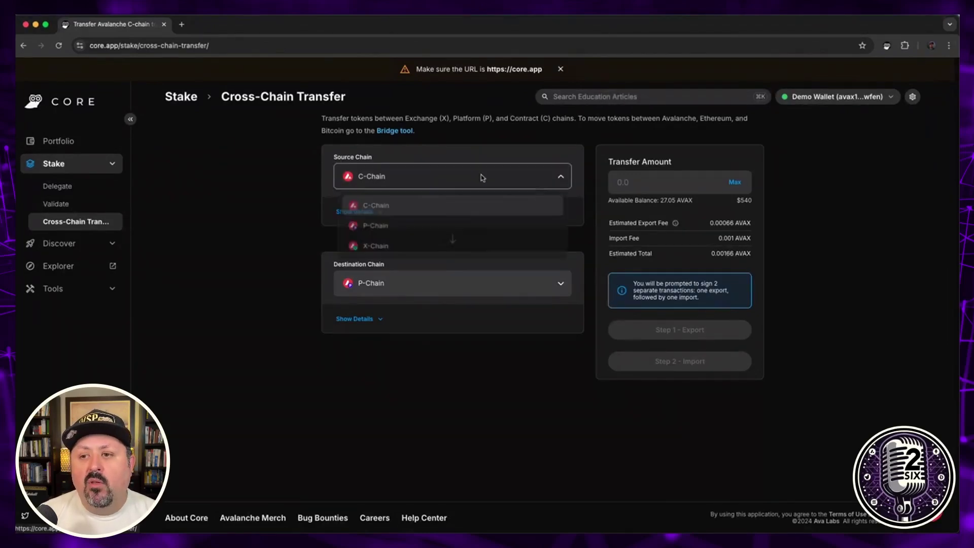
{"action": "left_click", "coordinate": [392, 211]}
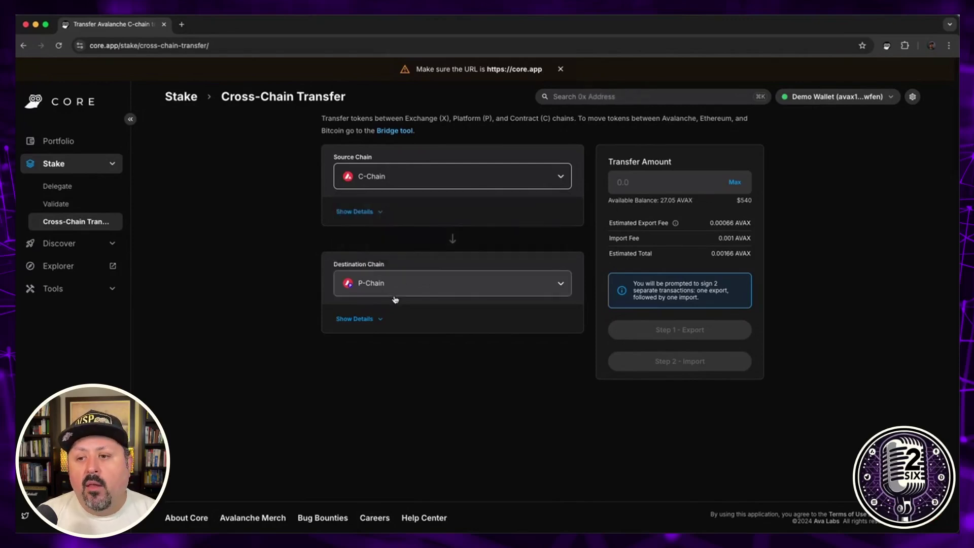
{"action": "left_click", "coordinate": [398, 290]}
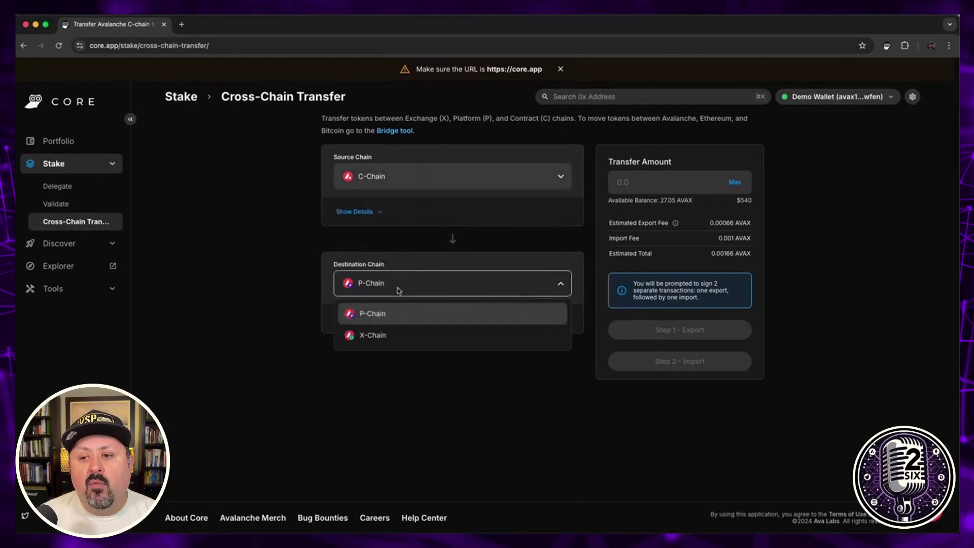
{"action": "left_click", "coordinate": [403, 230]}
Transfer 26 AVAX to the P-Chain, approving both the export and the import transactions in the wallet.
{"action": "left_click", "coordinate": [670, 182]}
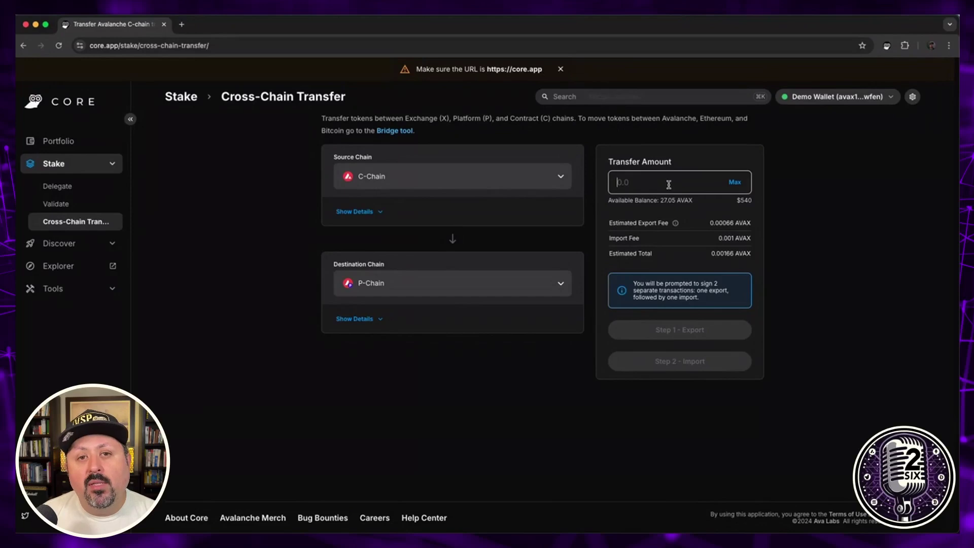
{"action": "type", "text": "26"}
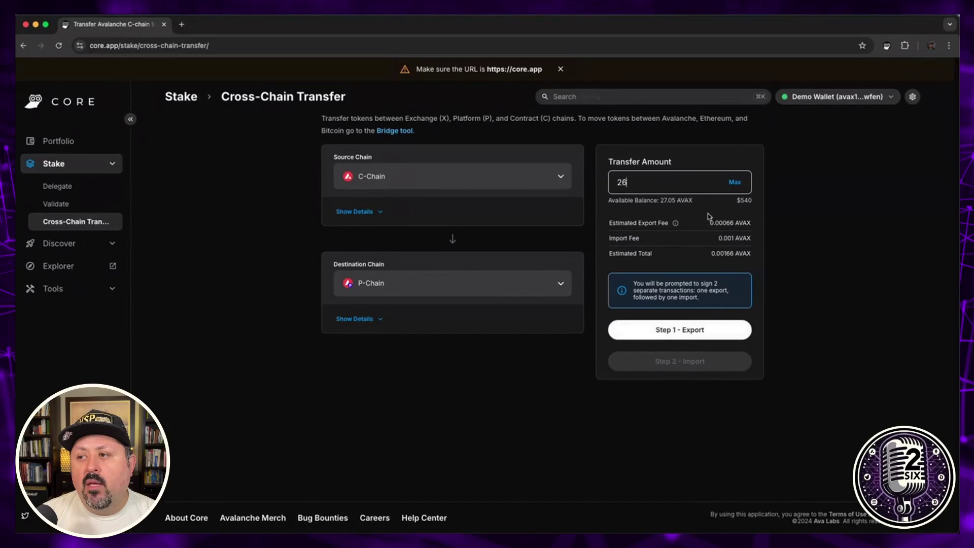
{"action": "left_click", "coordinate": [680, 330]}
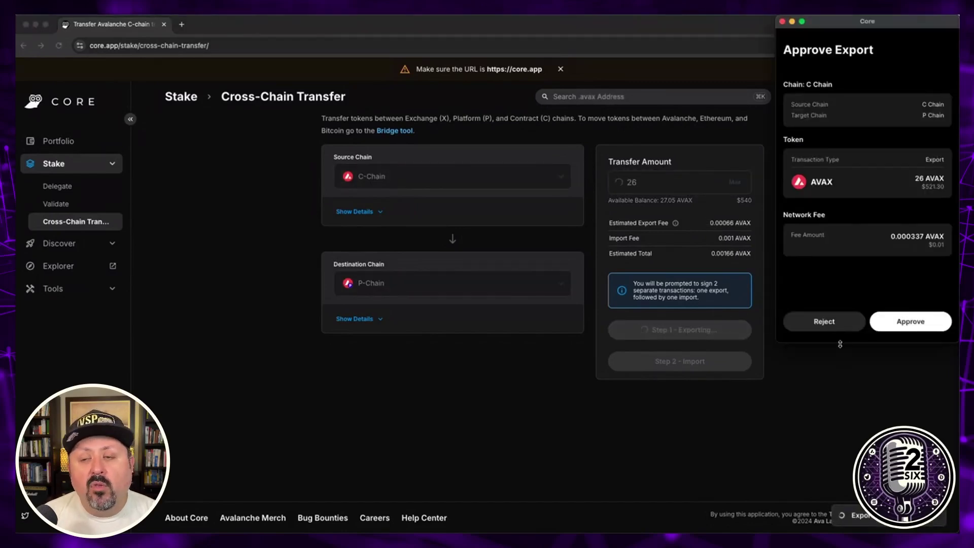
{"action": "left_click", "coordinate": [907, 322]}
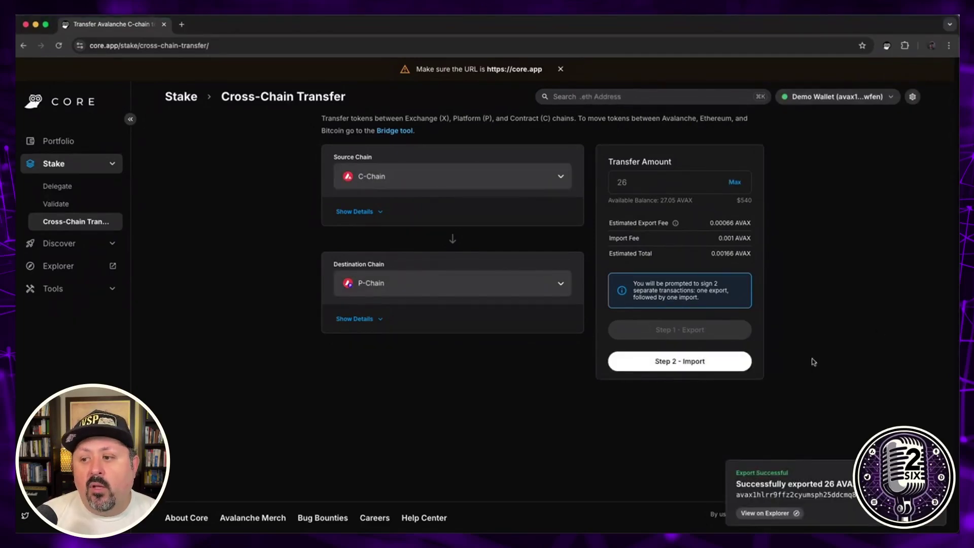
{"action": "left_click", "coordinate": [692, 368]}
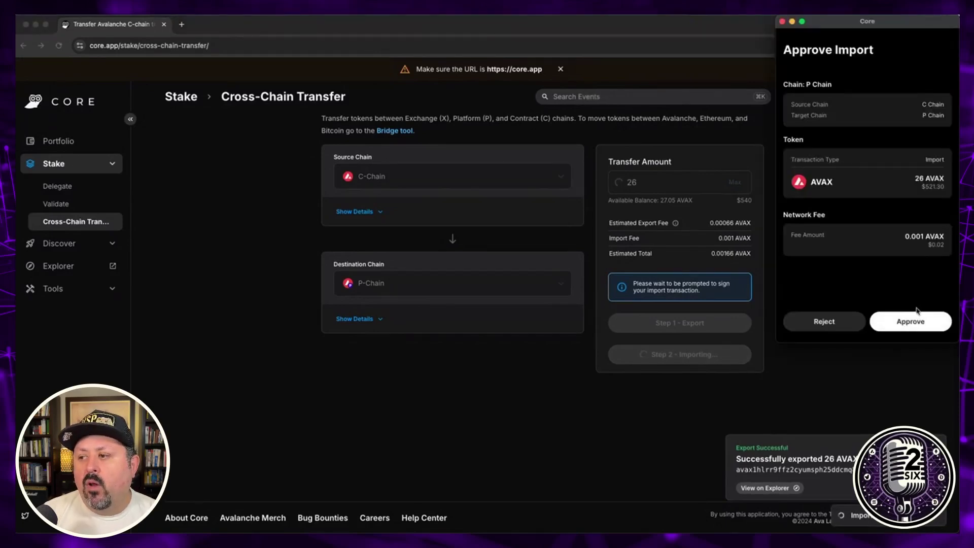
{"action": "left_click", "coordinate": [913, 328]}
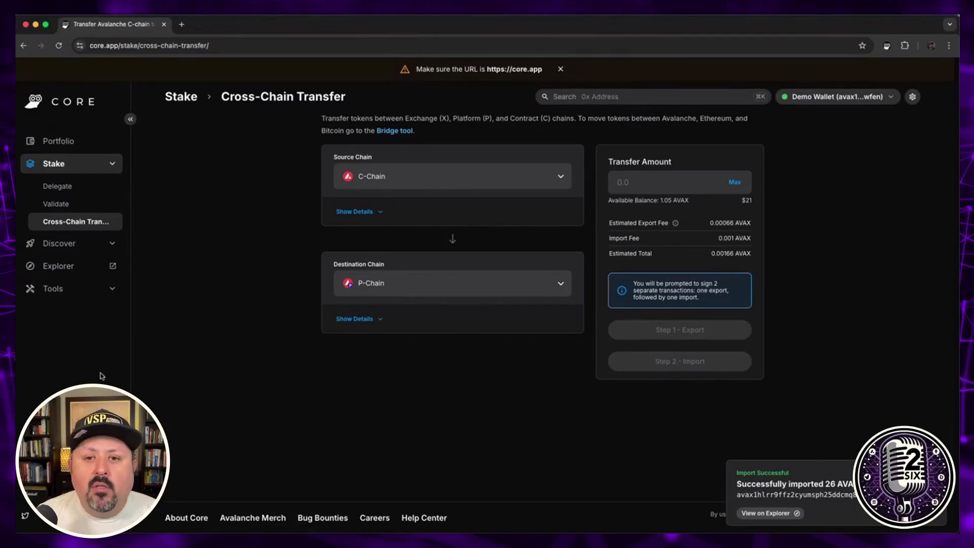
Check the P-Chain balance breakdown in the portfolio.
{"action": "left_click", "coordinate": [69, 141]}
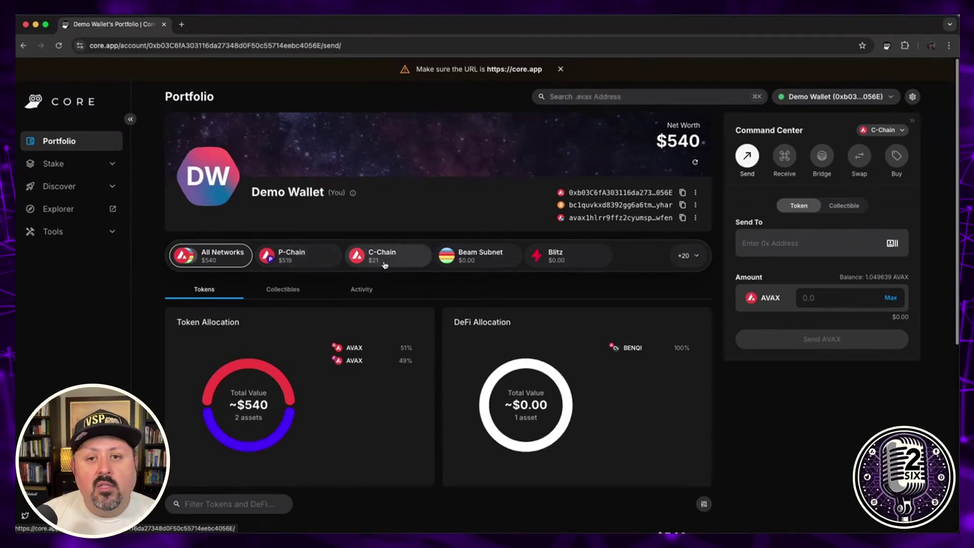
{"action": "left_click", "coordinate": [329, 258]}
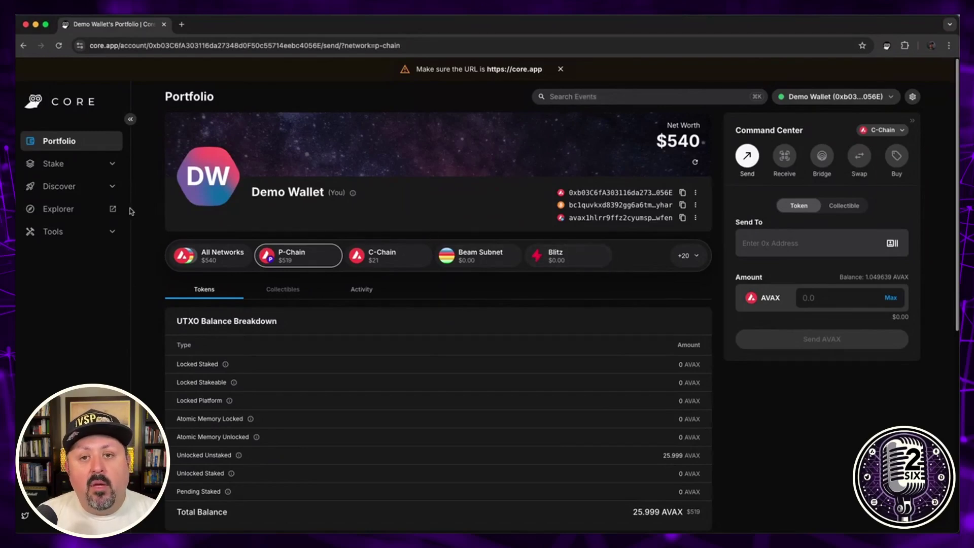
Start a new stake delegation with a stake amount of 25 AVAX and continue to the node selection.
{"action": "left_click", "coordinate": [104, 166]}
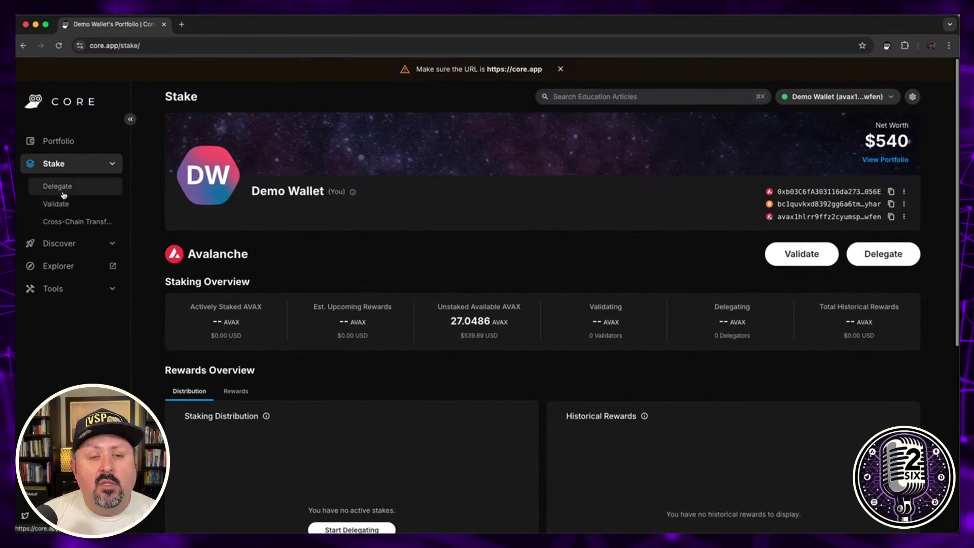
{"action": "left_click", "coordinate": [62, 193]}
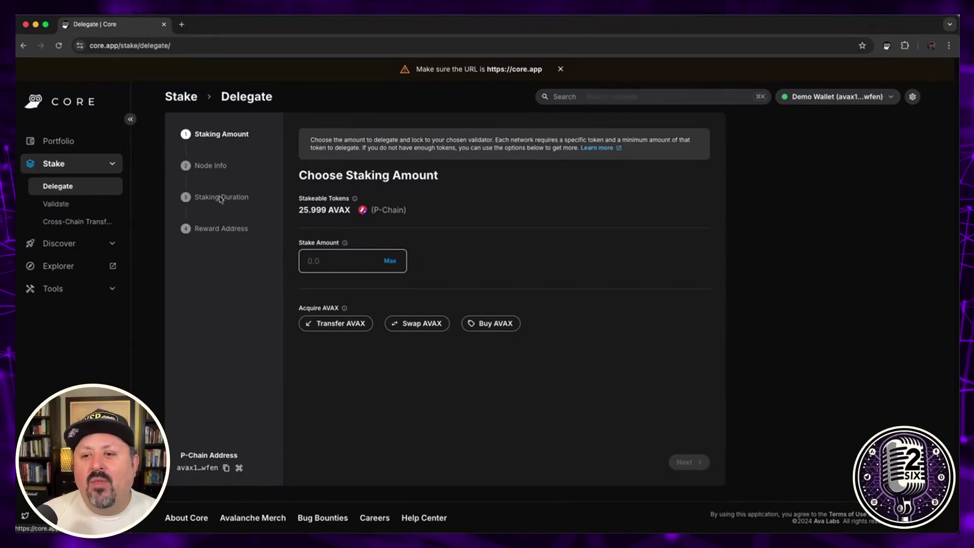
{"action": "type", "text": "25"}
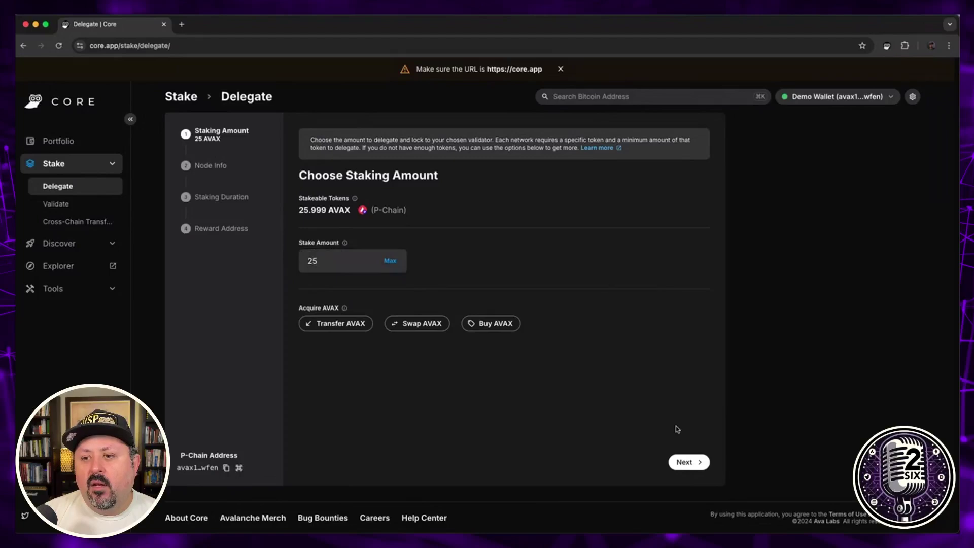
{"action": "left_click", "coordinate": [674, 461]}
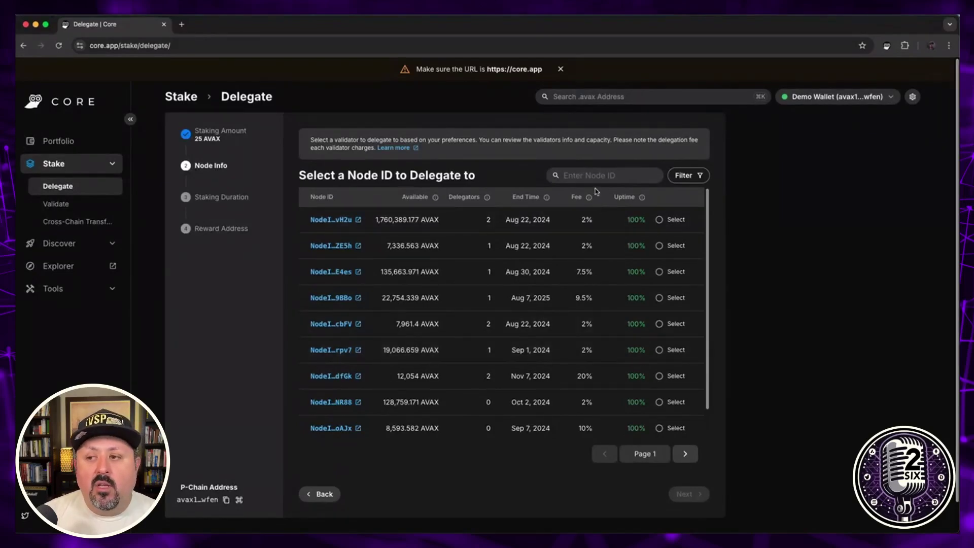
Compare the available validators and choose the node ending in NR88, with a 2% fee and an Oct 2, 2024 end time, for the delegation.
{"action": "mouse_move", "coordinate": [589, 198]}
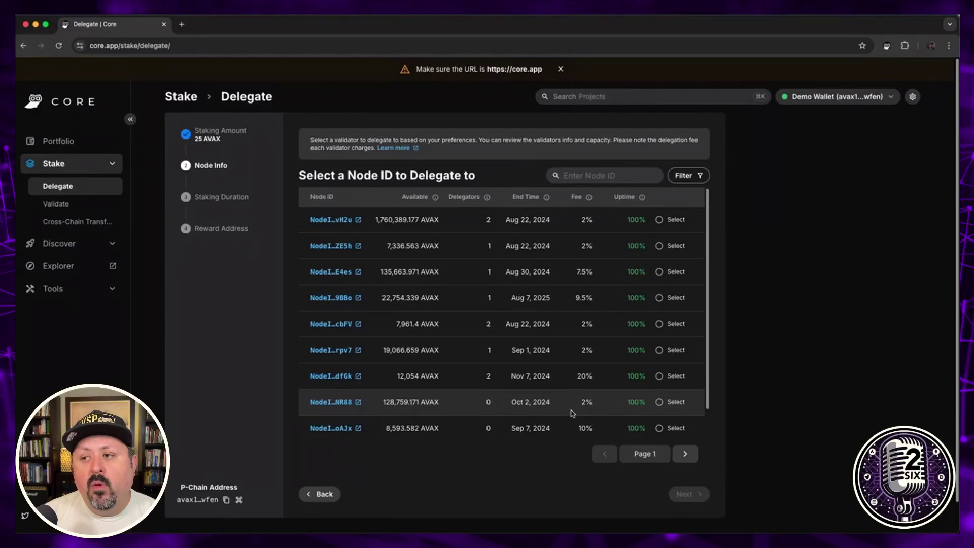
{"action": "scroll", "coordinate": [629, 289], "scroll_direction": "down", "scroll_amount": 1}
{"action": "scroll", "coordinate": [624, 299], "scroll_direction": "down", "scroll_amount": 1}
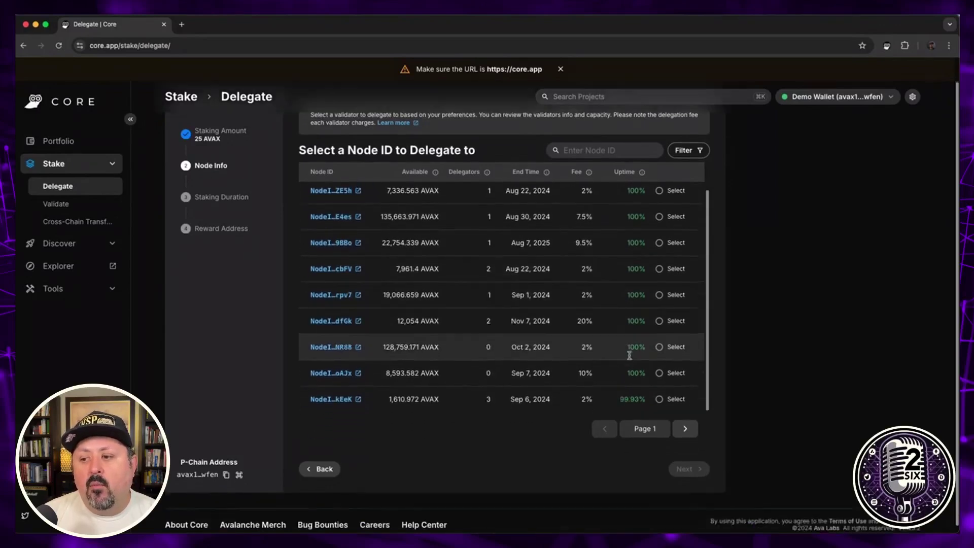
{"action": "scroll", "coordinate": [630, 280], "scroll_direction": "down", "scroll_amount": 1}
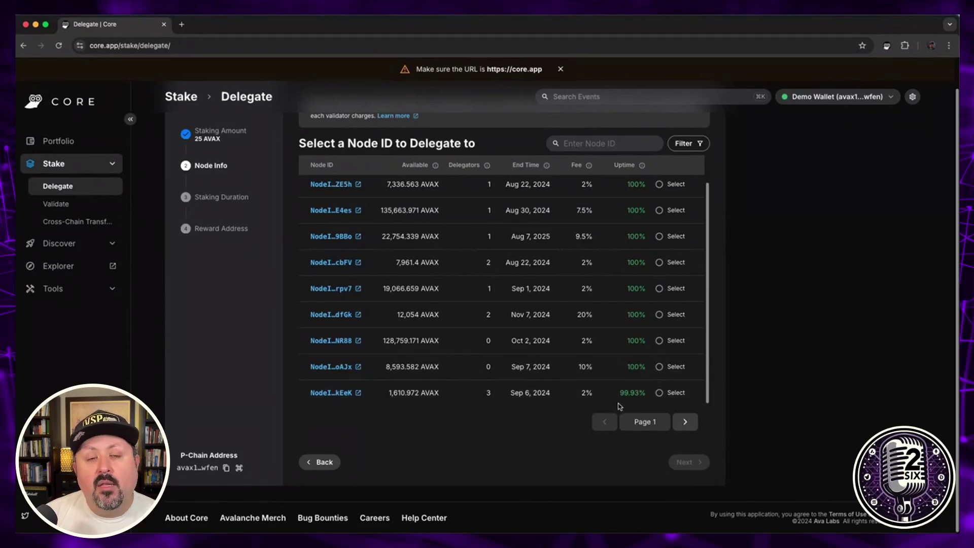
{"action": "left_click", "coordinate": [684, 423]}
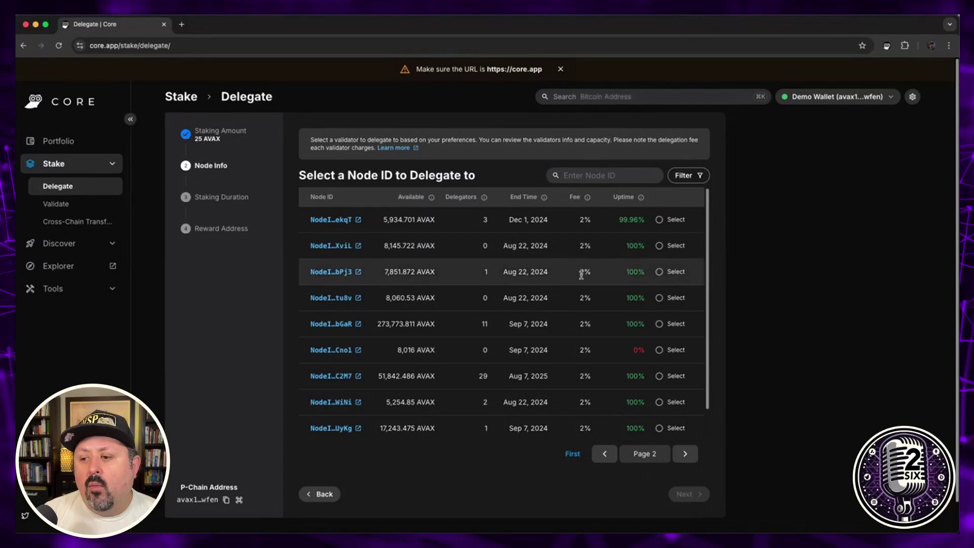
{"action": "left_click", "coordinate": [604, 454]}
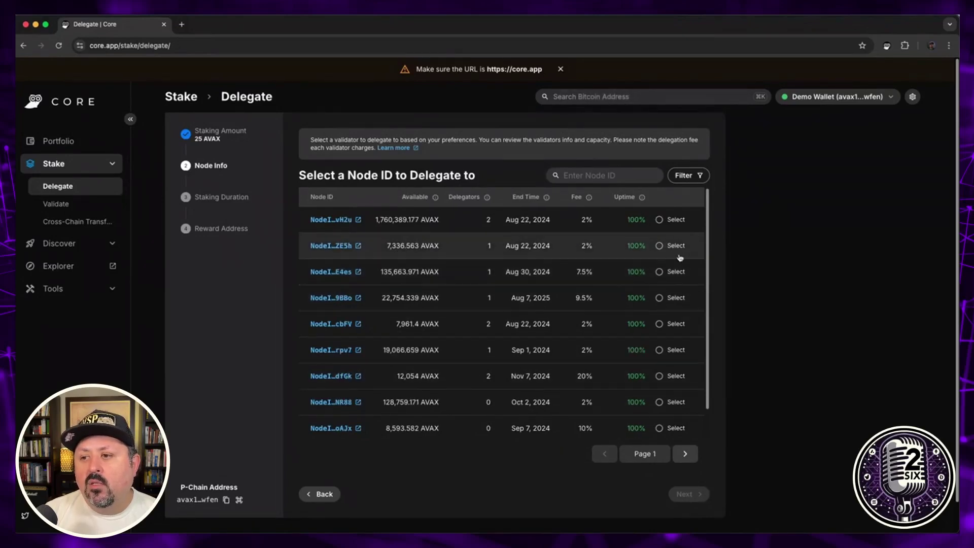
{"action": "mouse_move", "coordinate": [523, 298]}
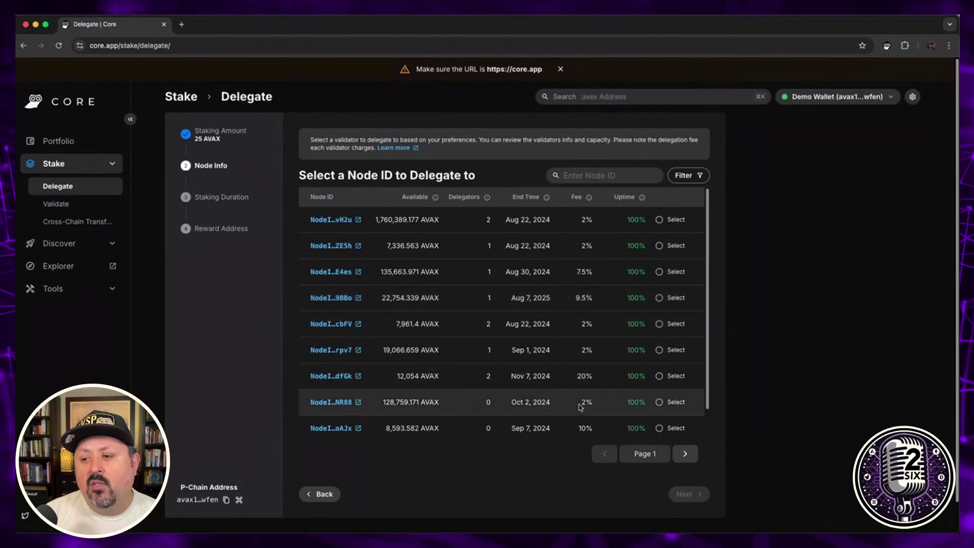
{"action": "scroll", "coordinate": [579, 404], "scroll_direction": "down", "scroll_amount": 1}
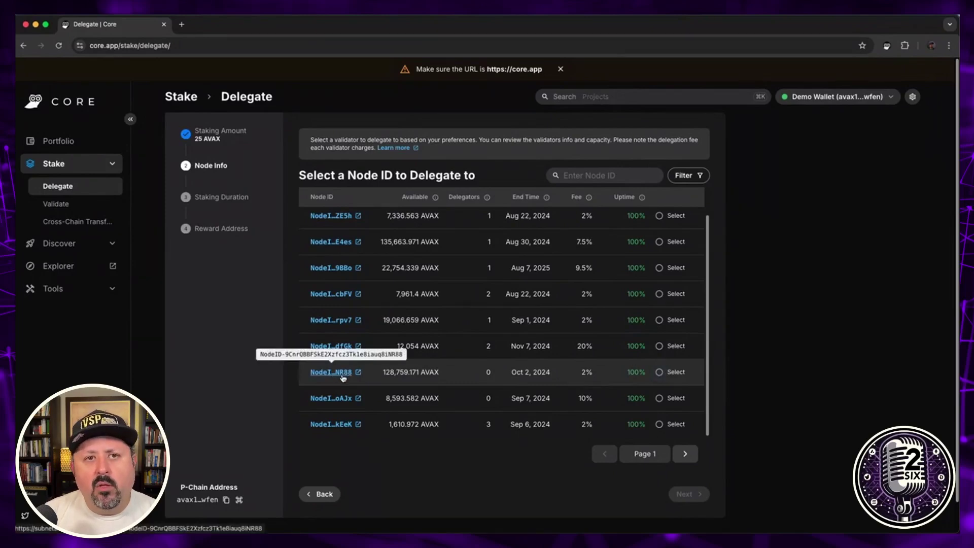
{"action": "left_click", "coordinate": [659, 373]}
{"action": "left_click", "coordinate": [685, 494]}
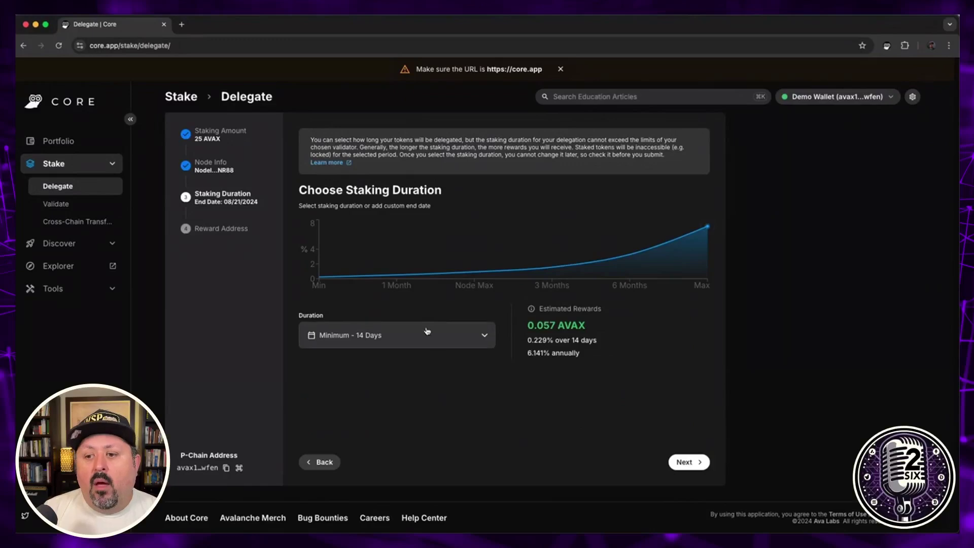
Set the staking duration to Node Max and continue with the connected wallet as rewards address to review the delegation summary.
{"action": "left_click", "coordinate": [456, 330]}
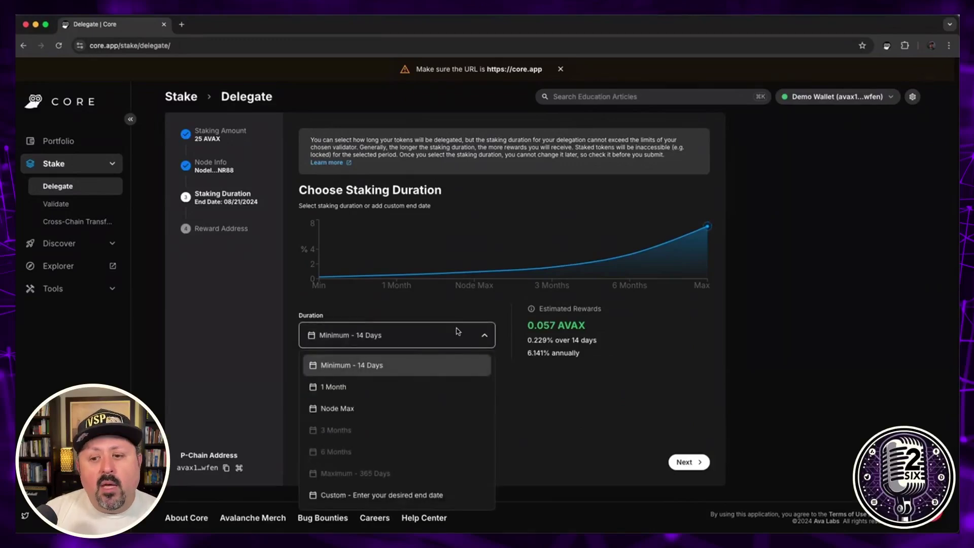
{"action": "left_click", "coordinate": [339, 415]}
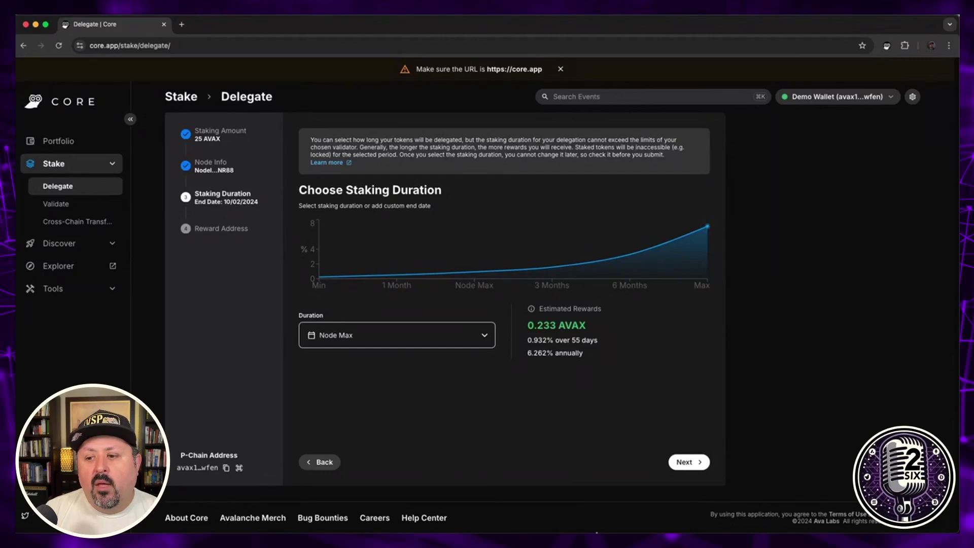
{"action": "left_click", "coordinate": [685, 462]}
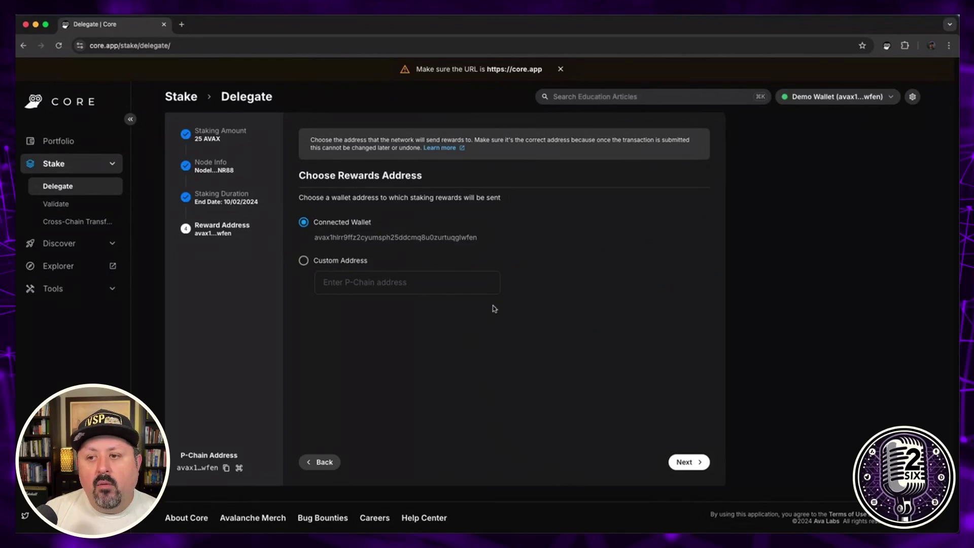
{"action": "left_click", "coordinate": [686, 462]}
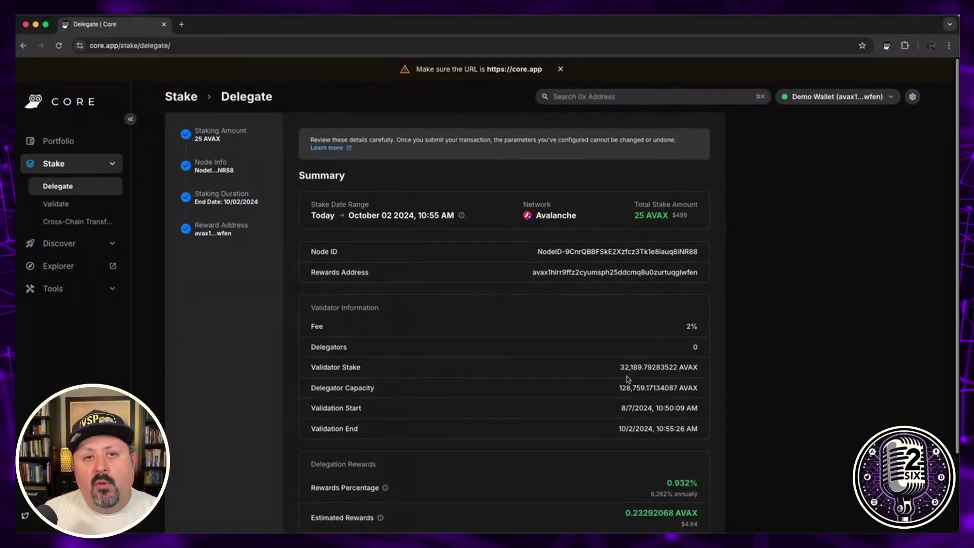
{"action": "scroll", "coordinate": [628, 380], "scroll_direction": "down", "scroll_amount": 3}
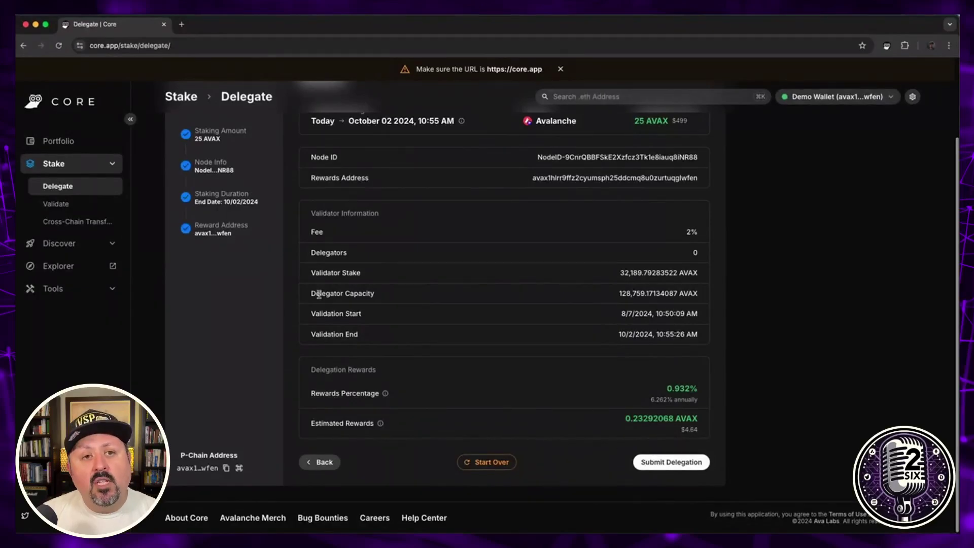
Return to the portfolio and look over its token and DeFi allocations across all networks.
{"action": "left_click", "coordinate": [70, 142]}
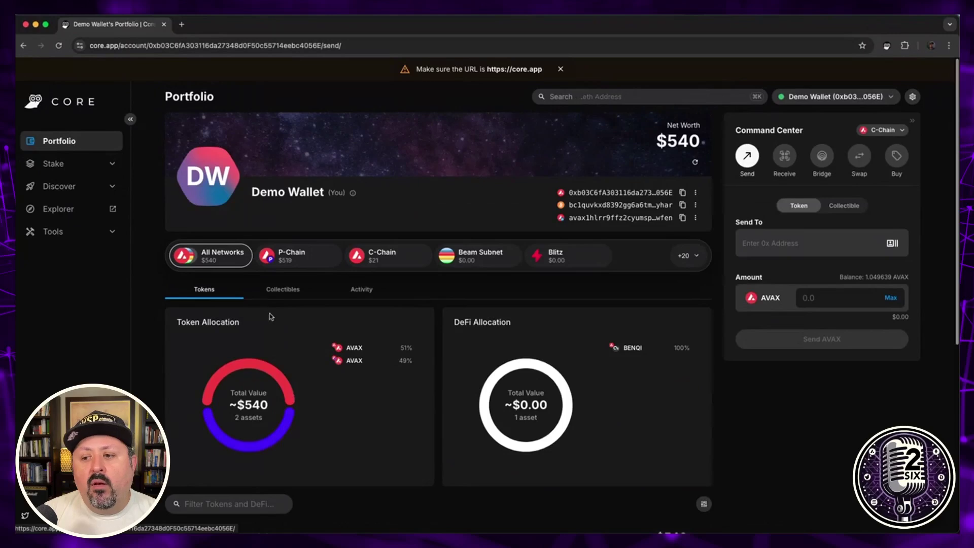
{"action": "scroll", "coordinate": [421, 350], "scroll_direction": "down", "scroll_amount": 1}
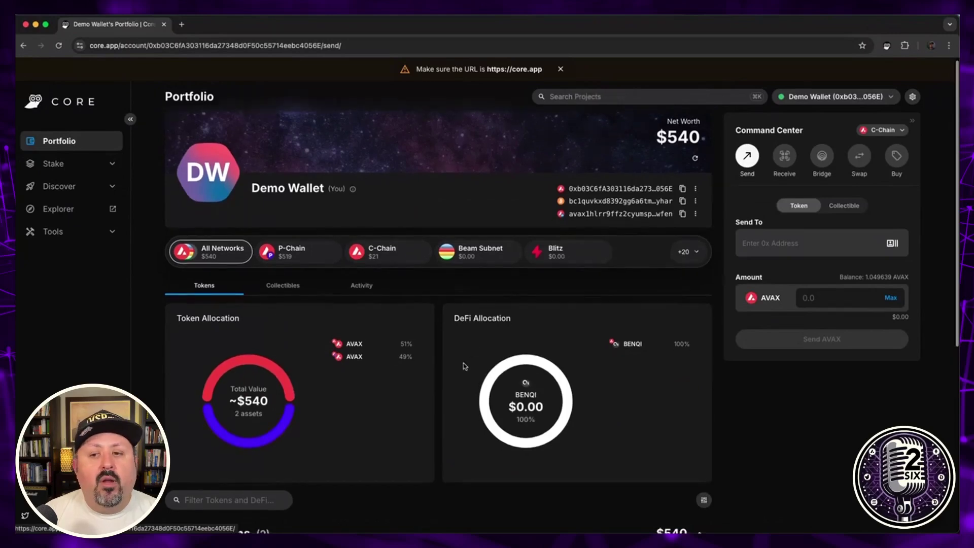
{"action": "scroll", "coordinate": [463, 366], "scroll_direction": "down", "scroll_amount": 3}
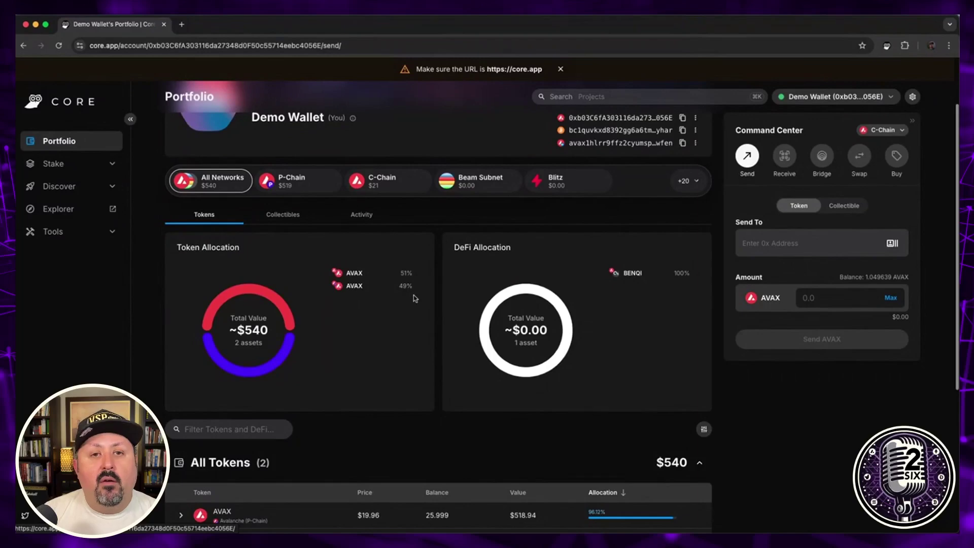
{"action": "scroll", "coordinate": [414, 298], "scroll_direction": "up", "scroll_amount": 1}
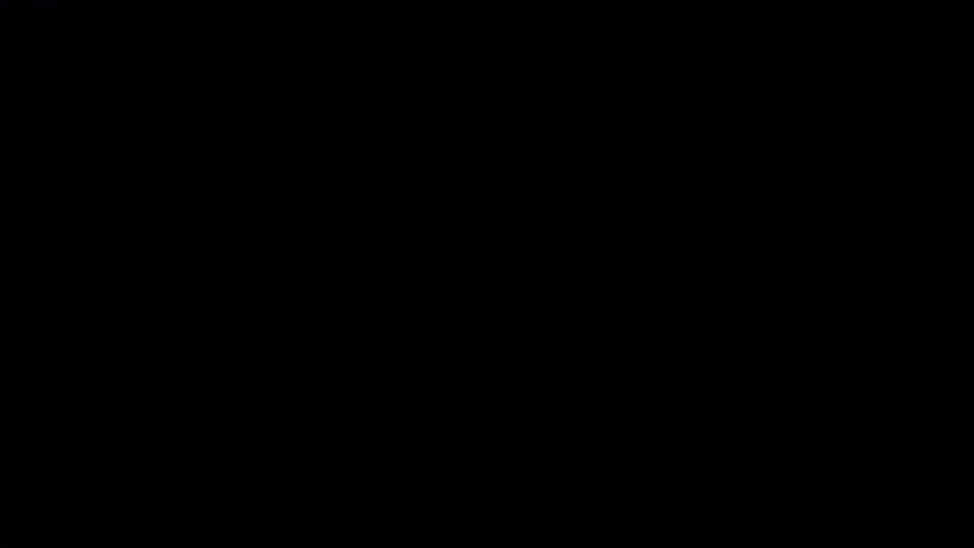